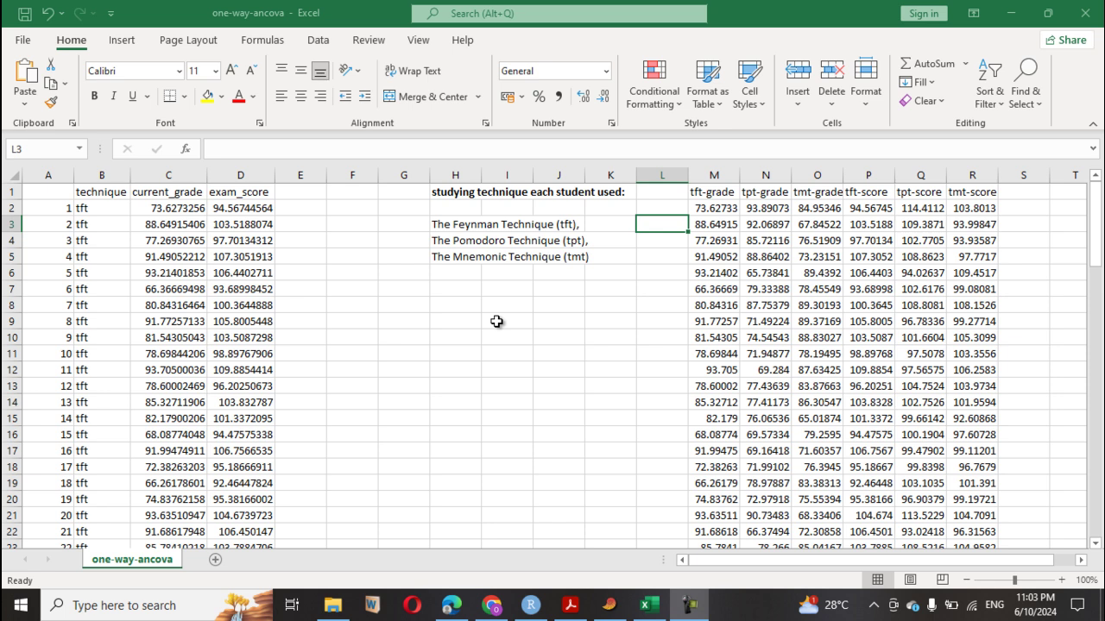
left_click(453, 229)
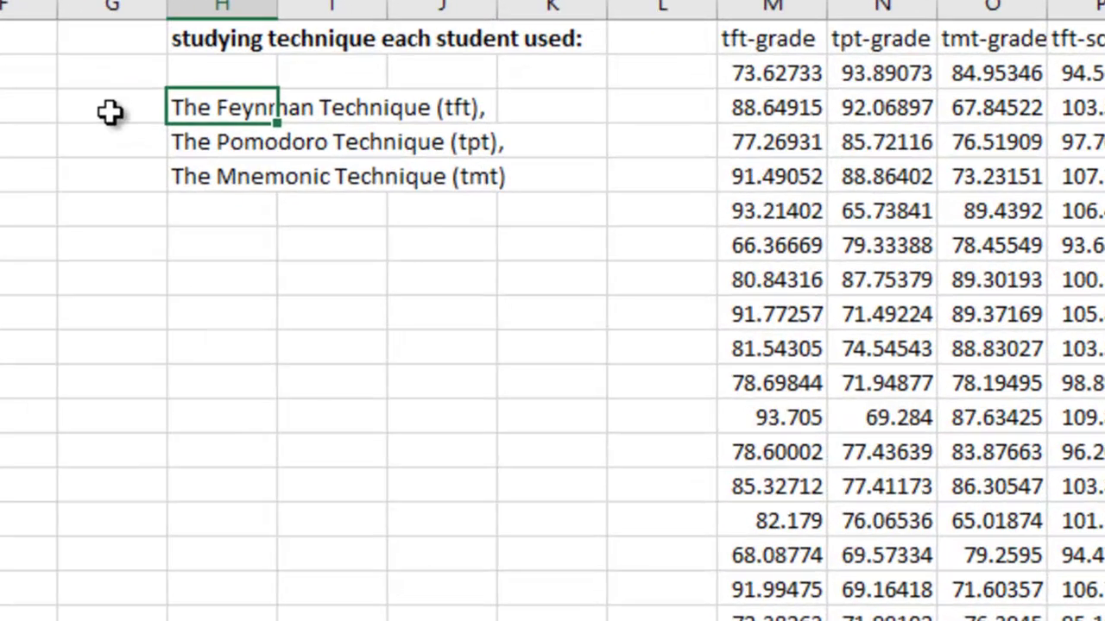
left_click(309, 192)
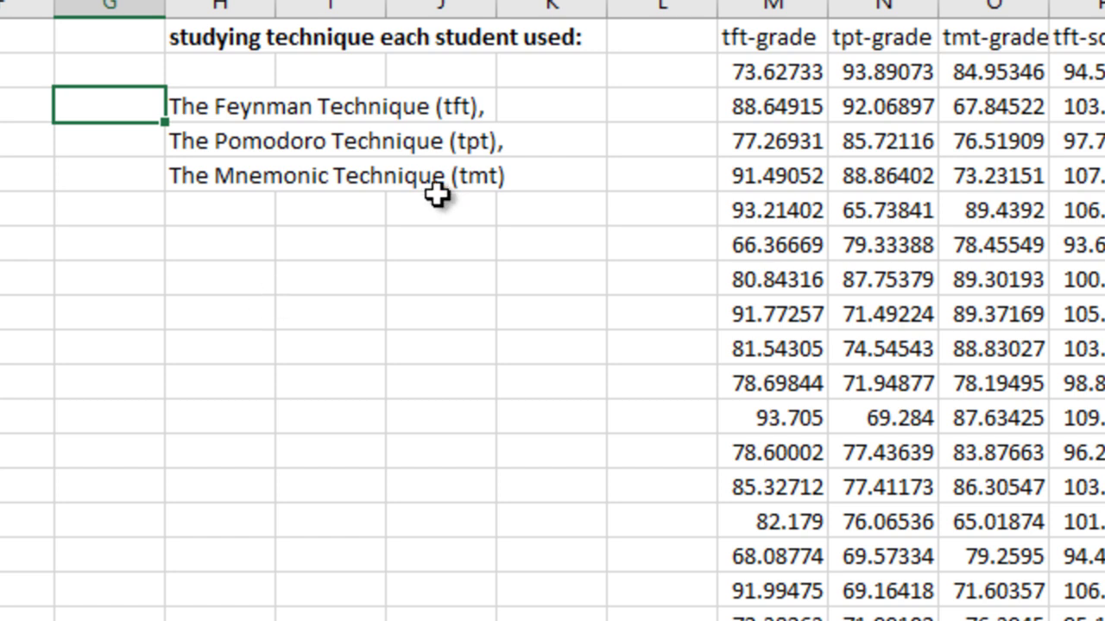
left_click(564, 111)
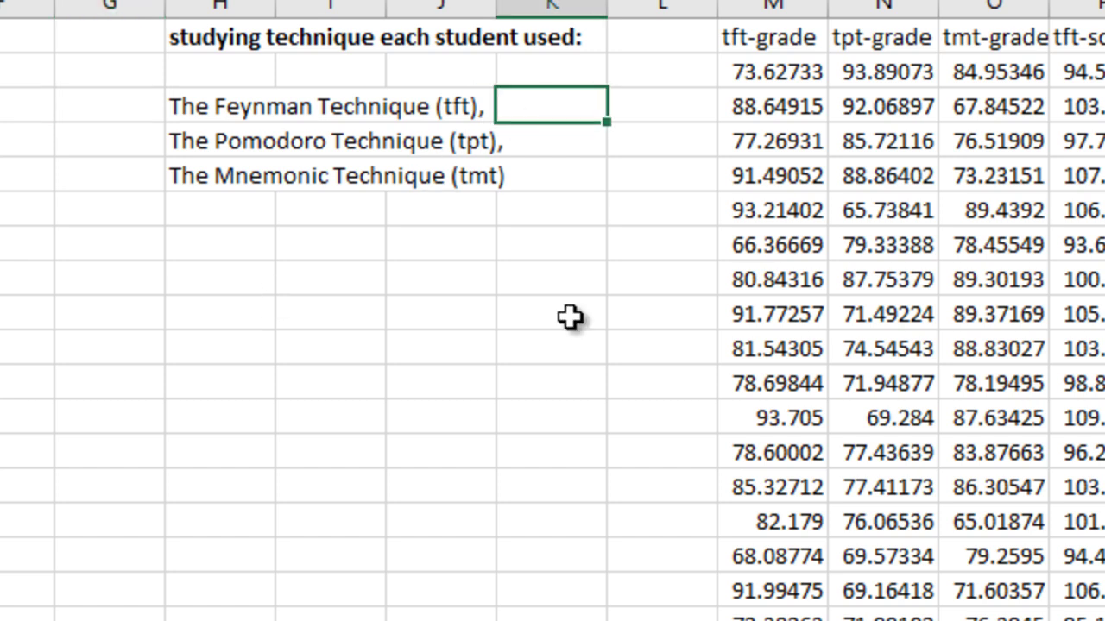
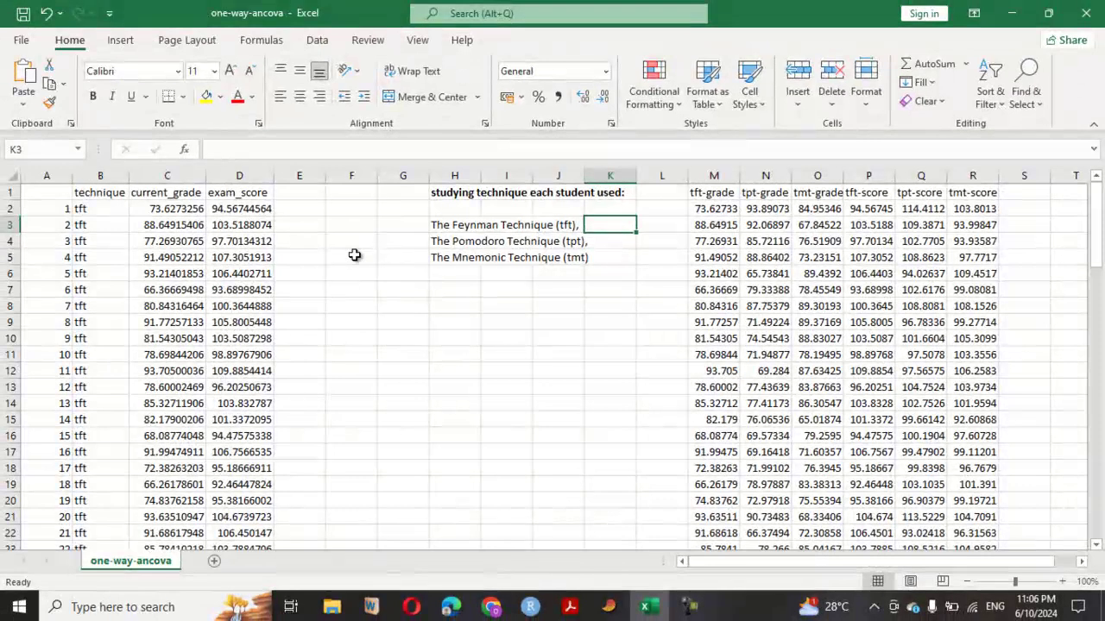
left_click(357, 260)
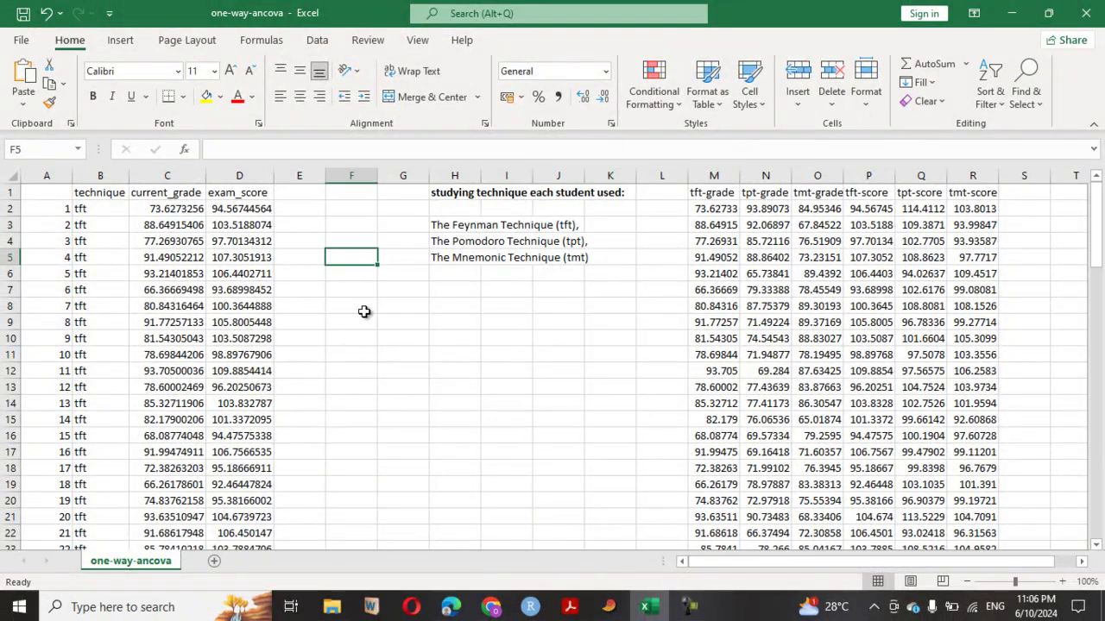
left_click(413, 273)
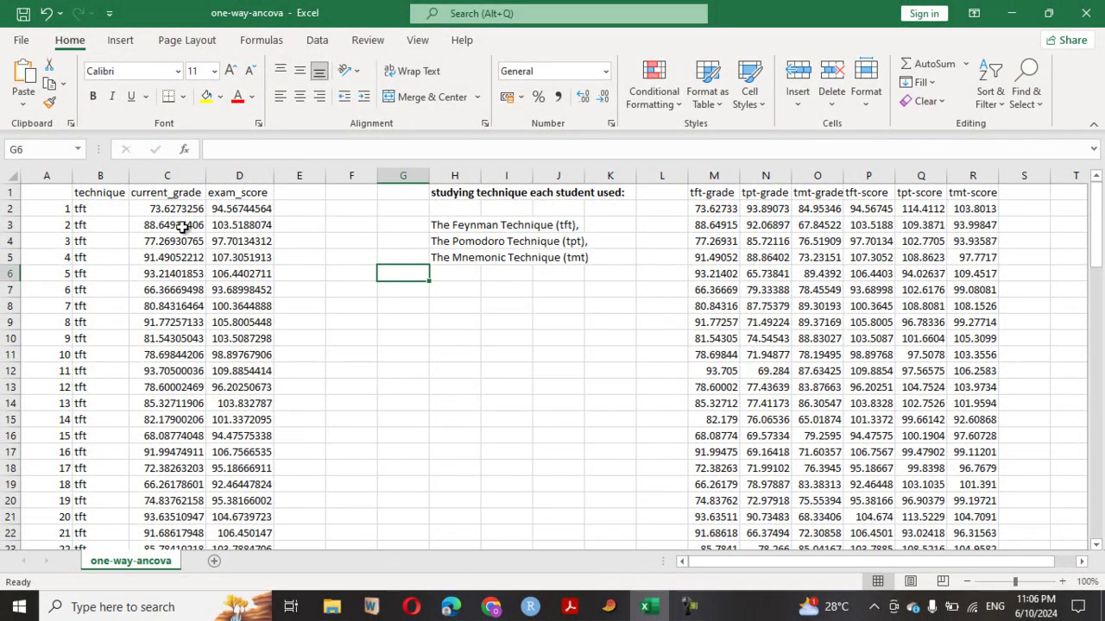
Step: Examine the technique, current_grade and exam_score columns of the one-way-ancova sheet
left_click(108, 176)
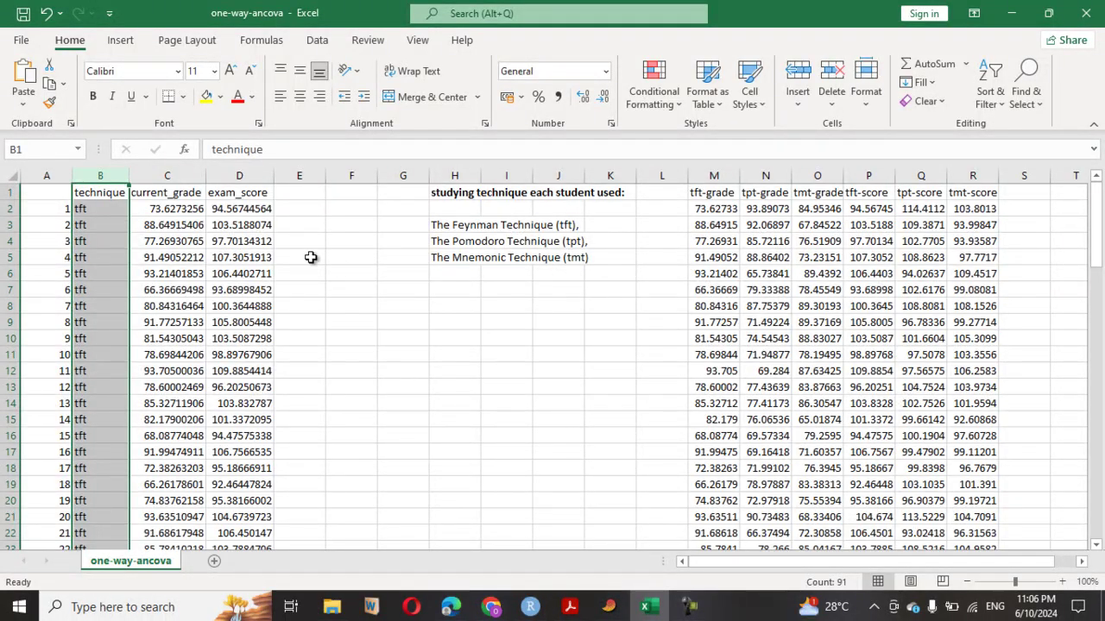
left_click(159, 192)
key("ctrl+shift+Down")
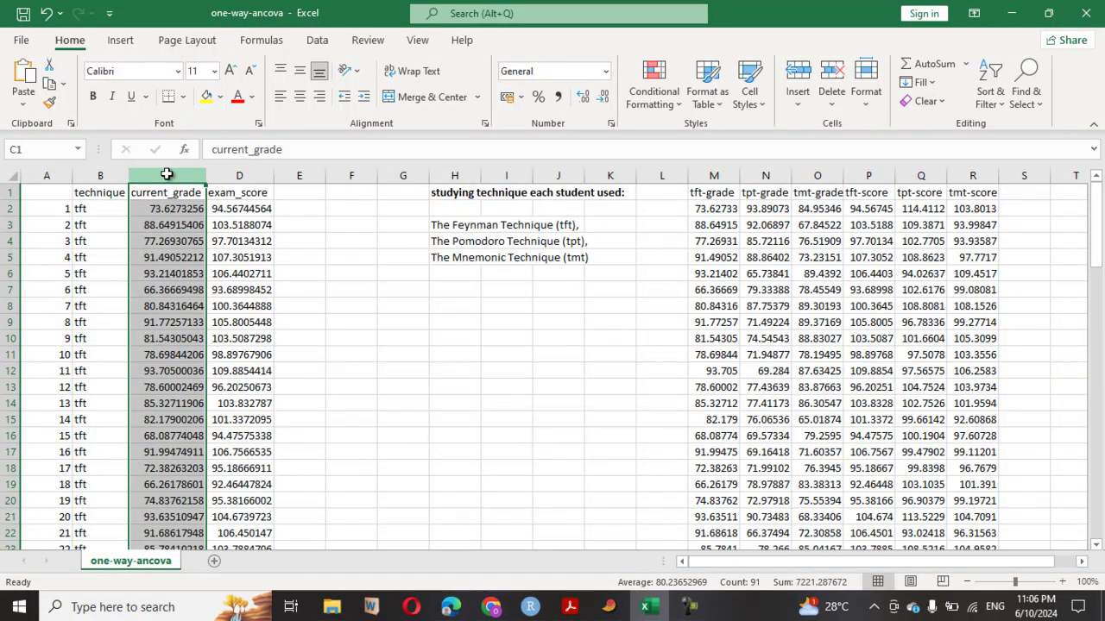
left_click(237, 176)
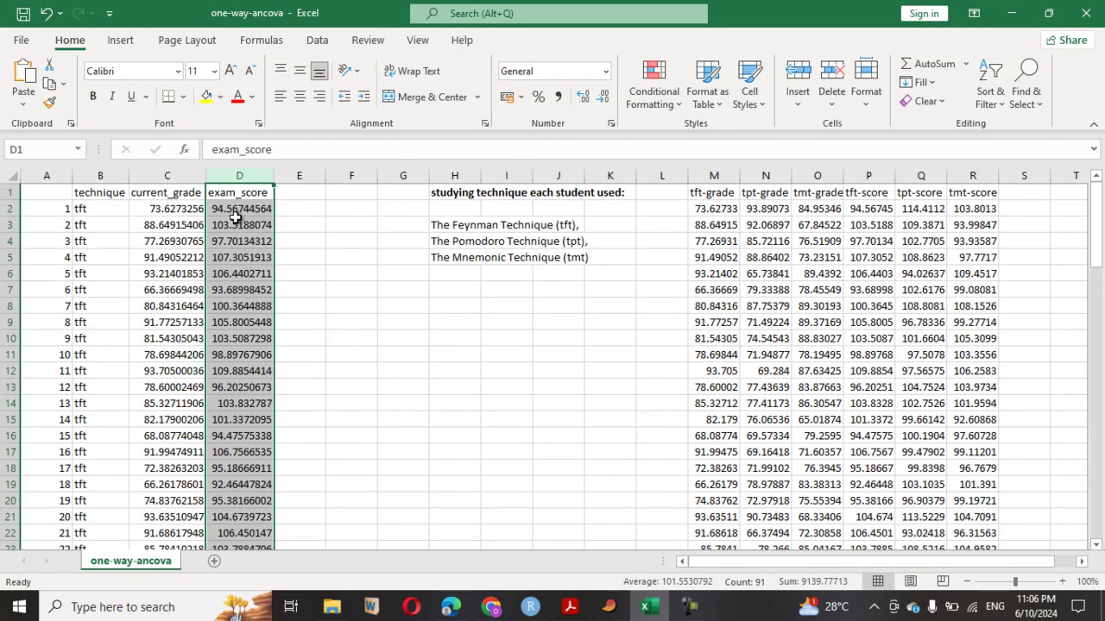
left_click(89, 176)
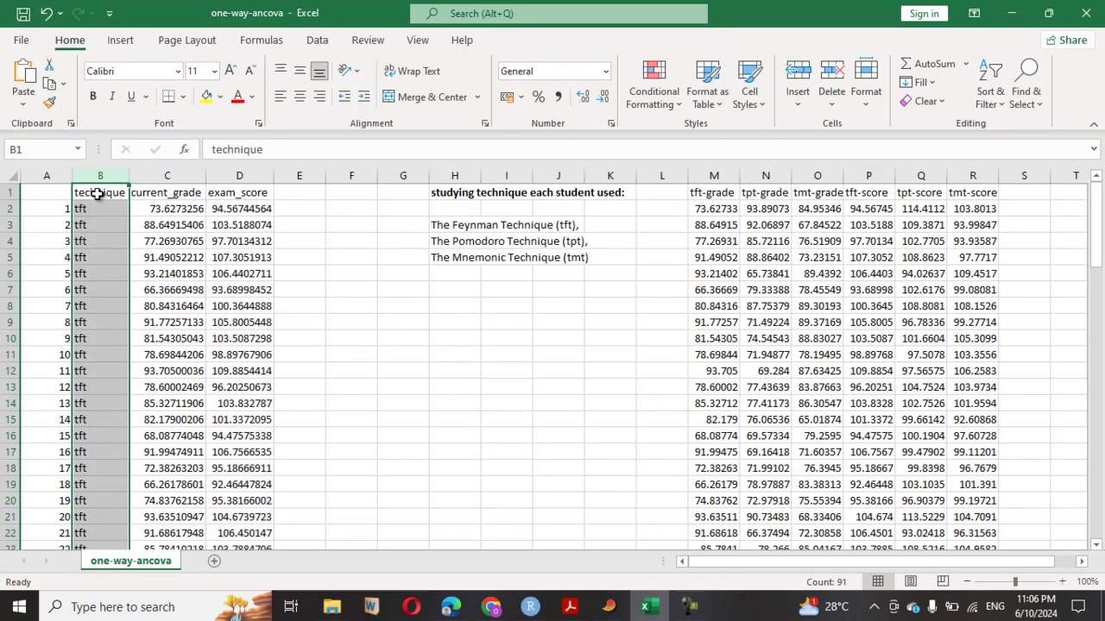
left_click(243, 176)
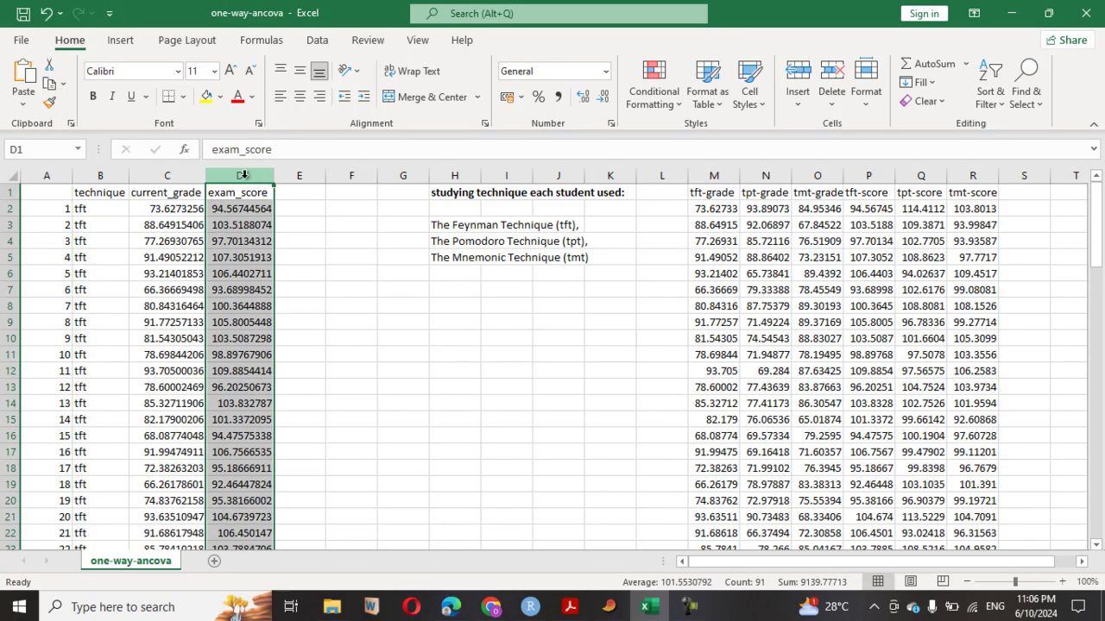
left_click(164, 176)
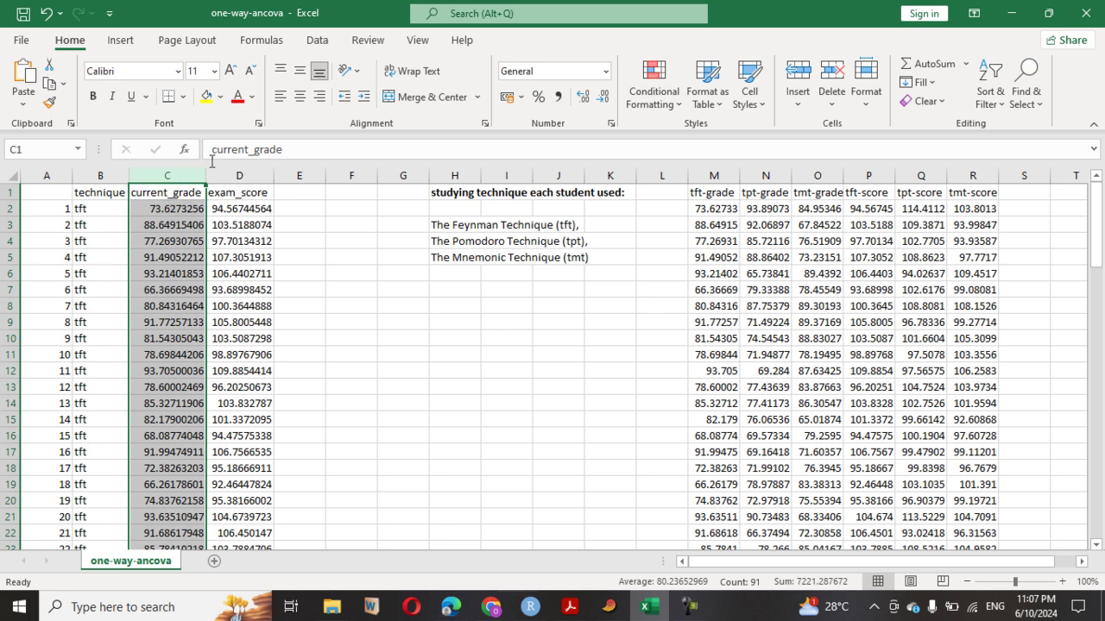
left_click(254, 183)
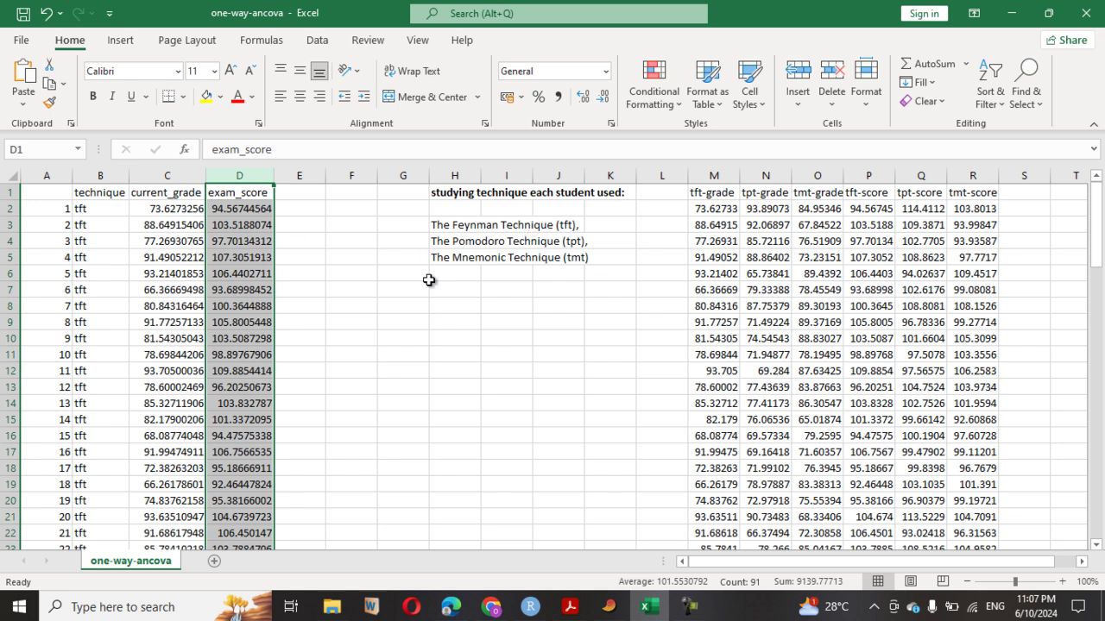
Step: Compare the tft, tpt and tmt rows of the stacked current_grade data with the separate grade columns for each technique
left_click_drag(423, 273, 444, 274)
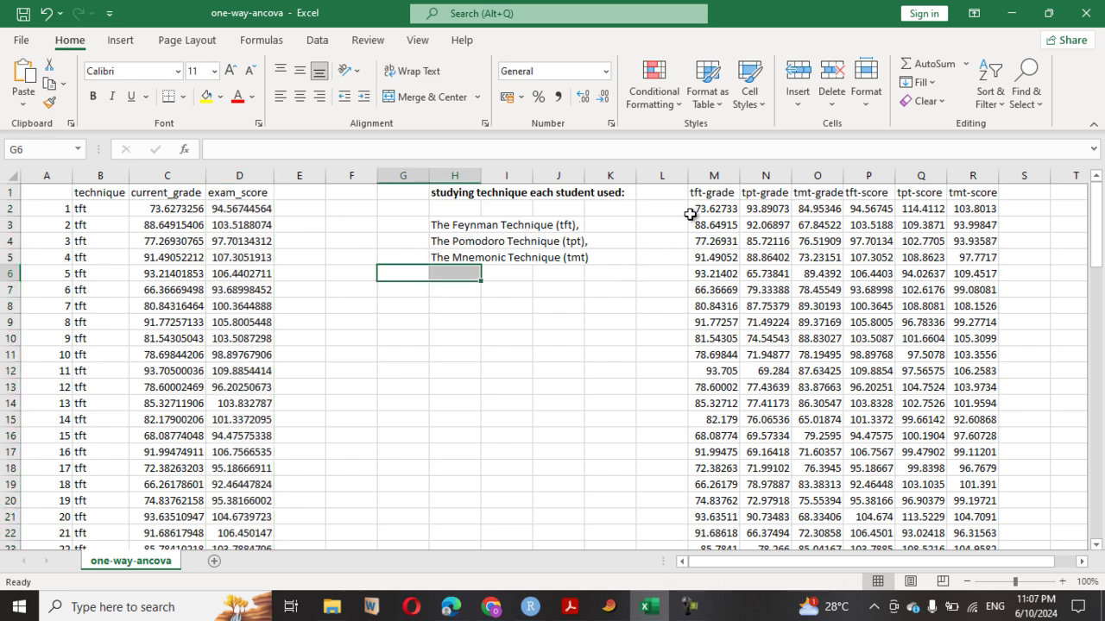
left_click(633, 241)
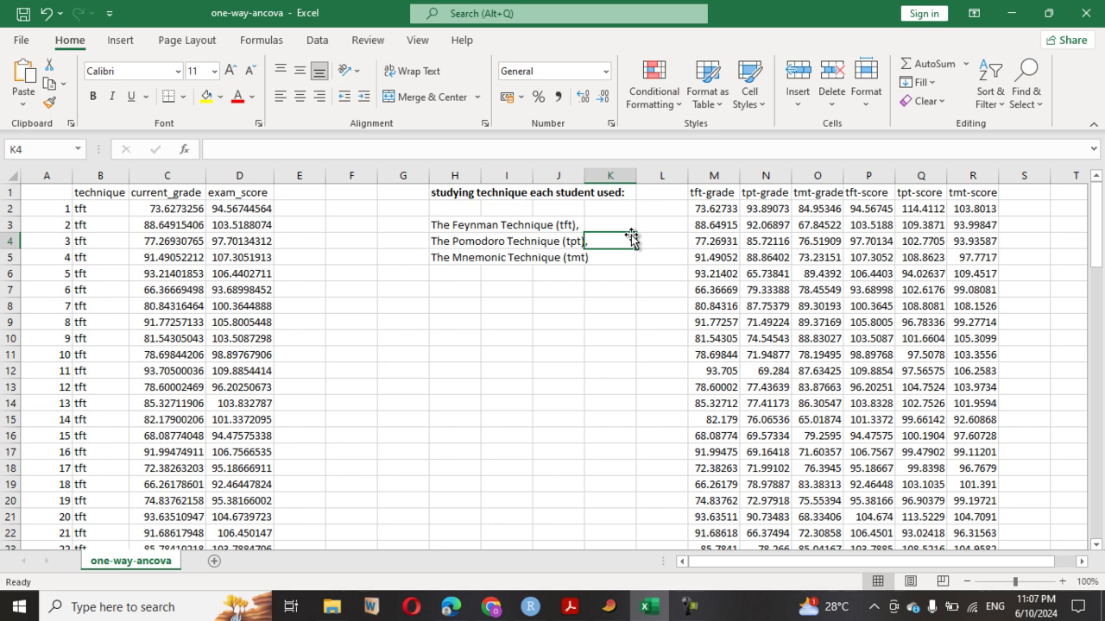
left_click(82, 207)
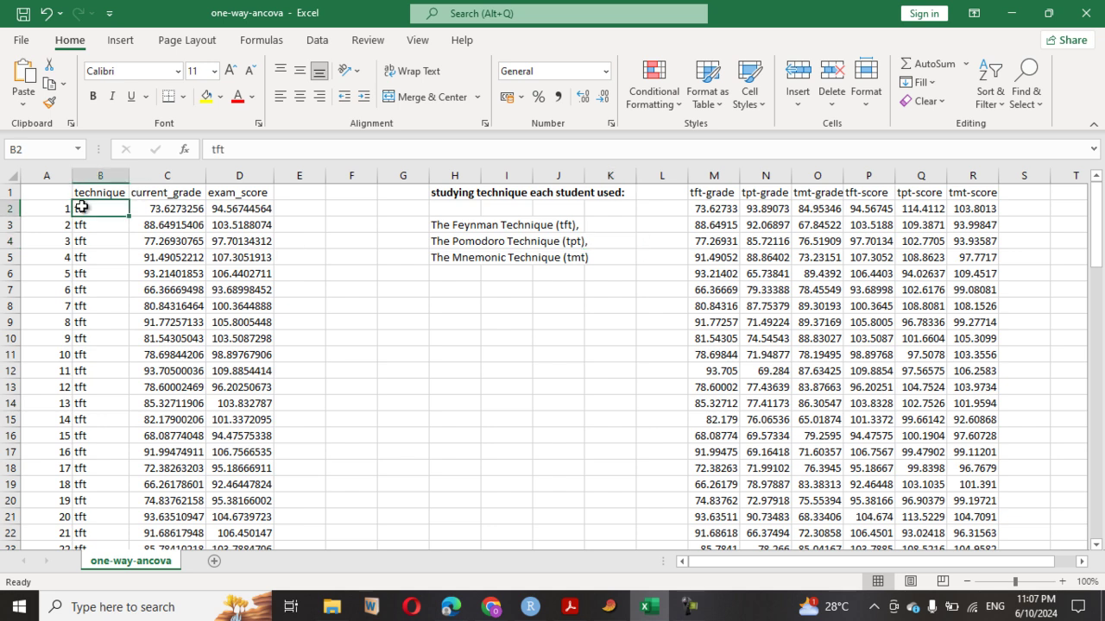
left_click(716, 193)
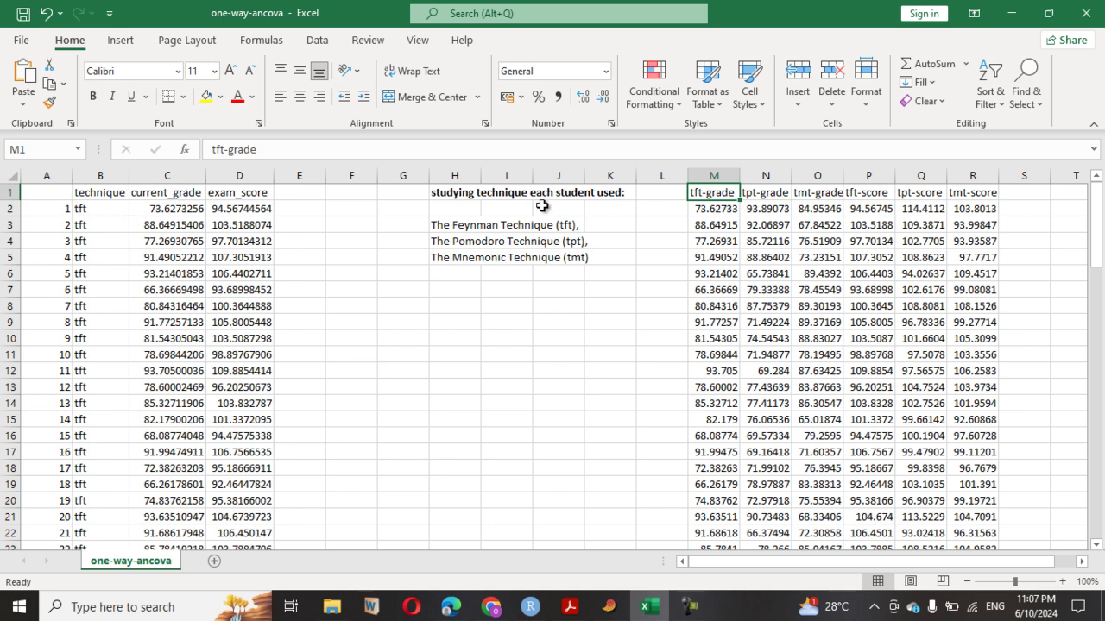
left_click_drag(177, 209, 168, 501)
scroll(698, 291, "up", 4)
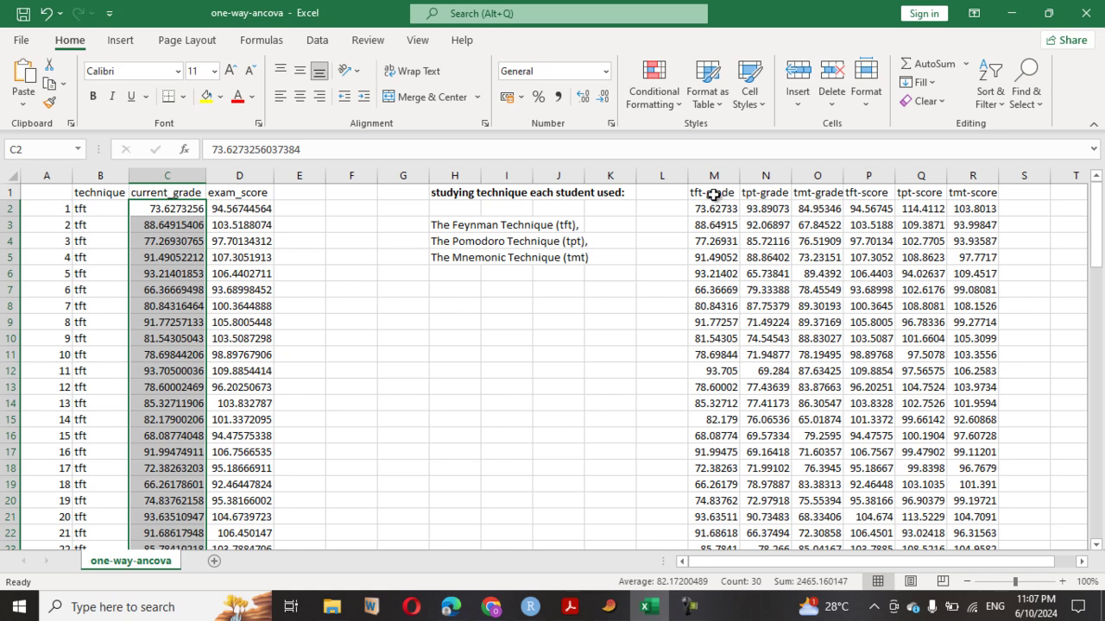
scroll(91, 342, "down", 6)
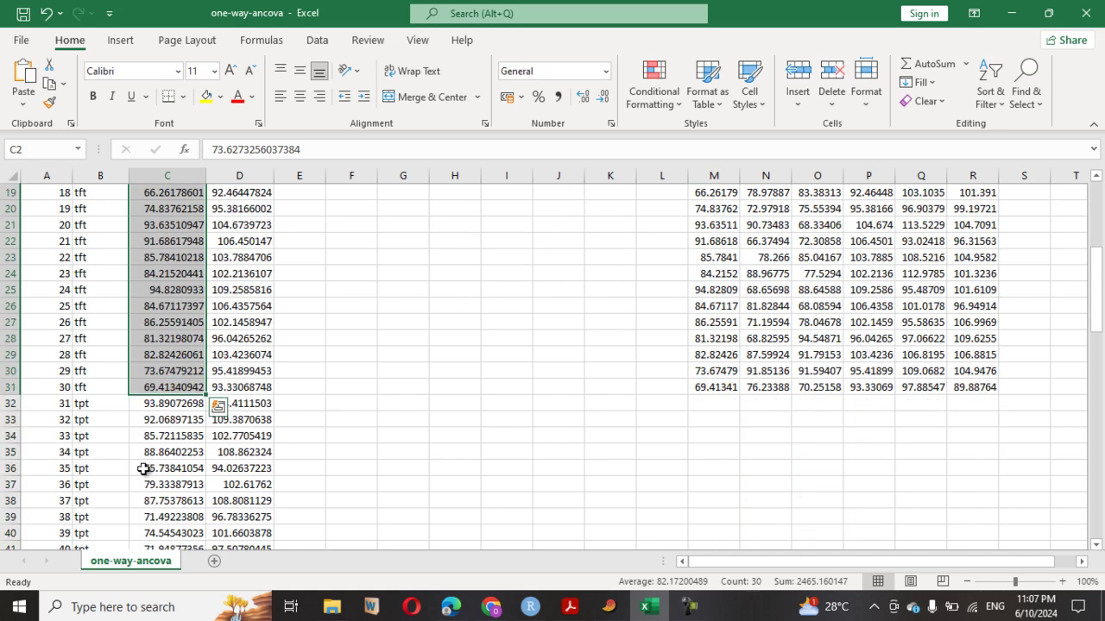
left_click(83, 401)
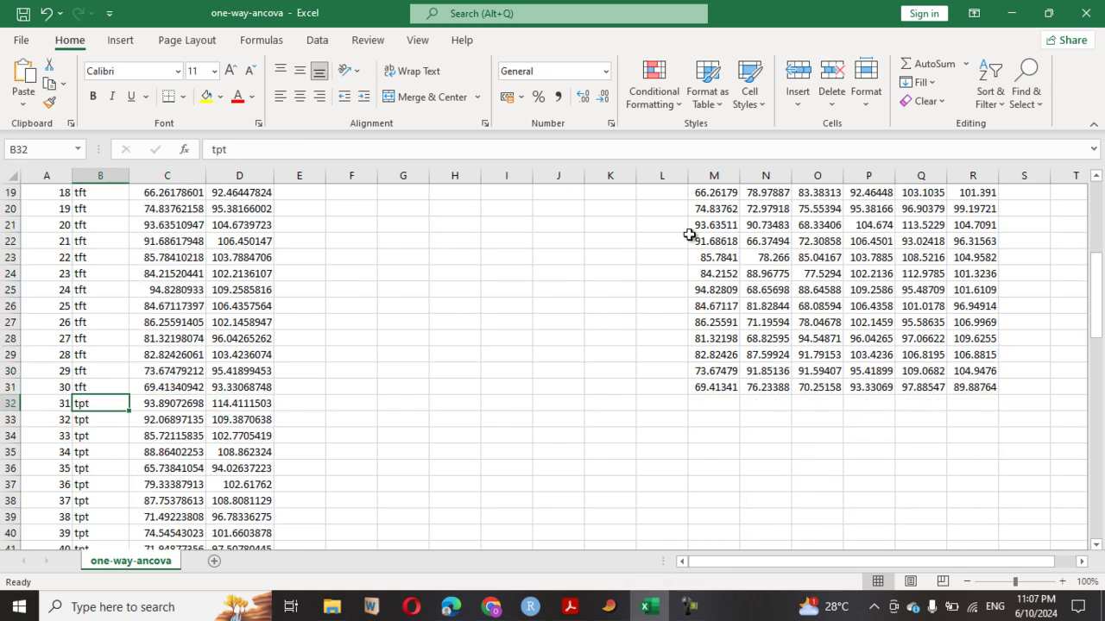
scroll(175, 465, "down", 15)
scroll(311, 400, "up", 12)
scroll(312, 400, "up", 9)
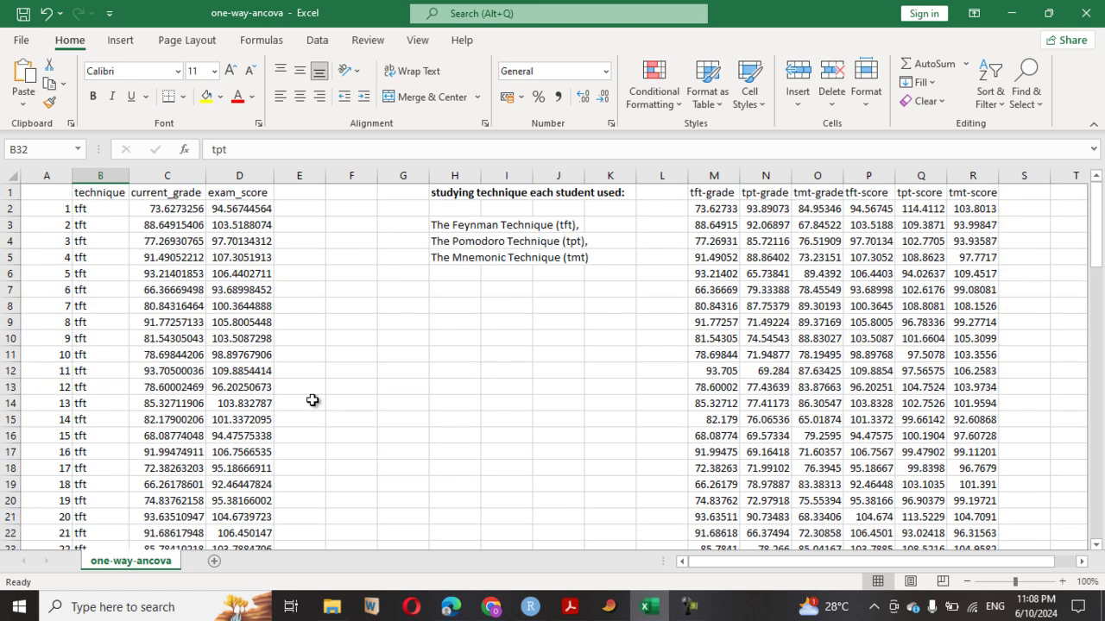
Step: Examine how the stacked grades and exam scores are split into paired grade and score columns for tft, tpt and tmt
left_click_drag(714, 175, 817, 176)
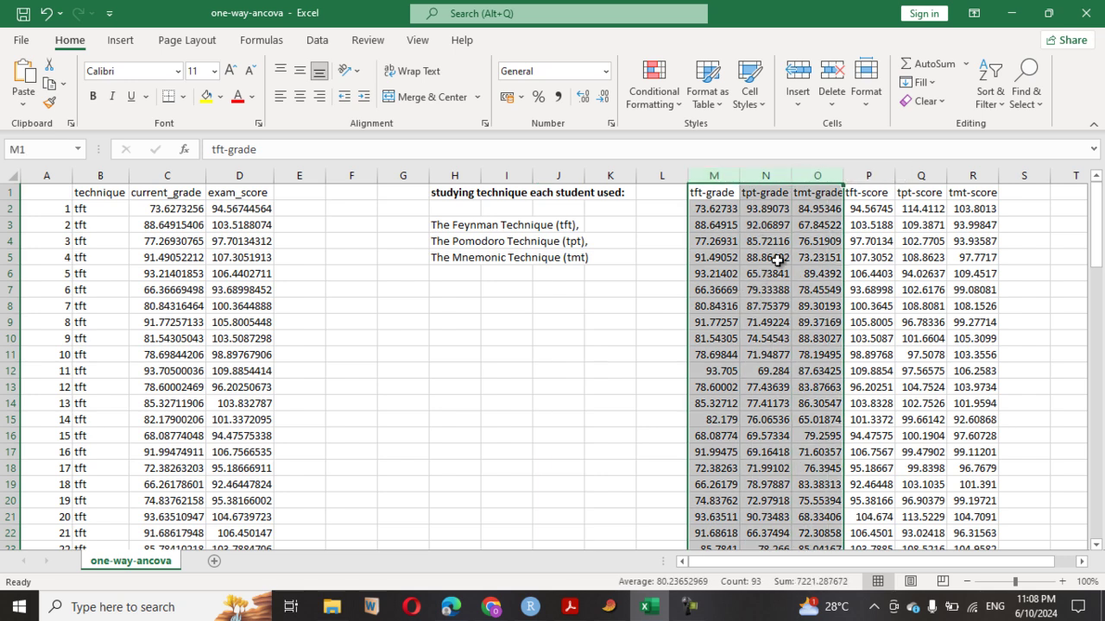
left_click(233, 185)
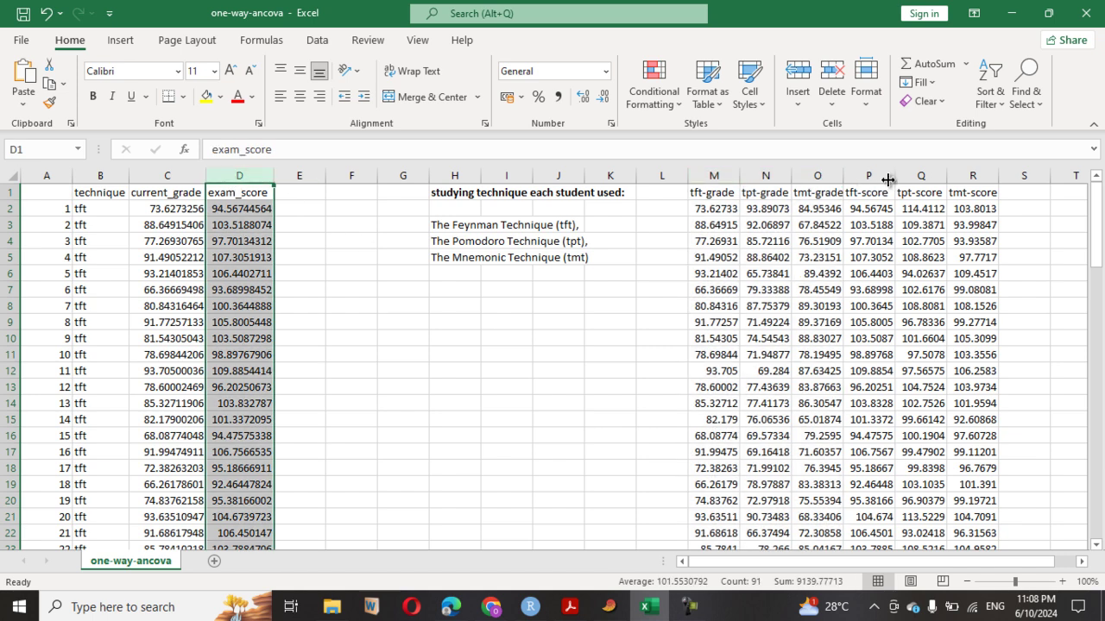
left_click_drag(889, 180, 973, 182)
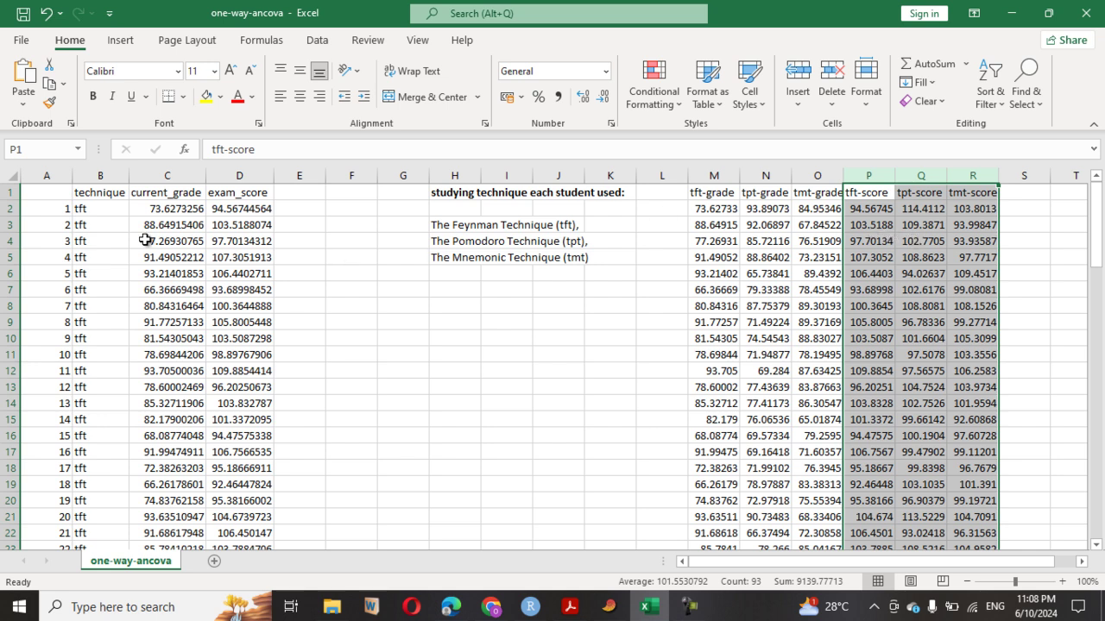
left_click_drag(103, 176, 226, 177)
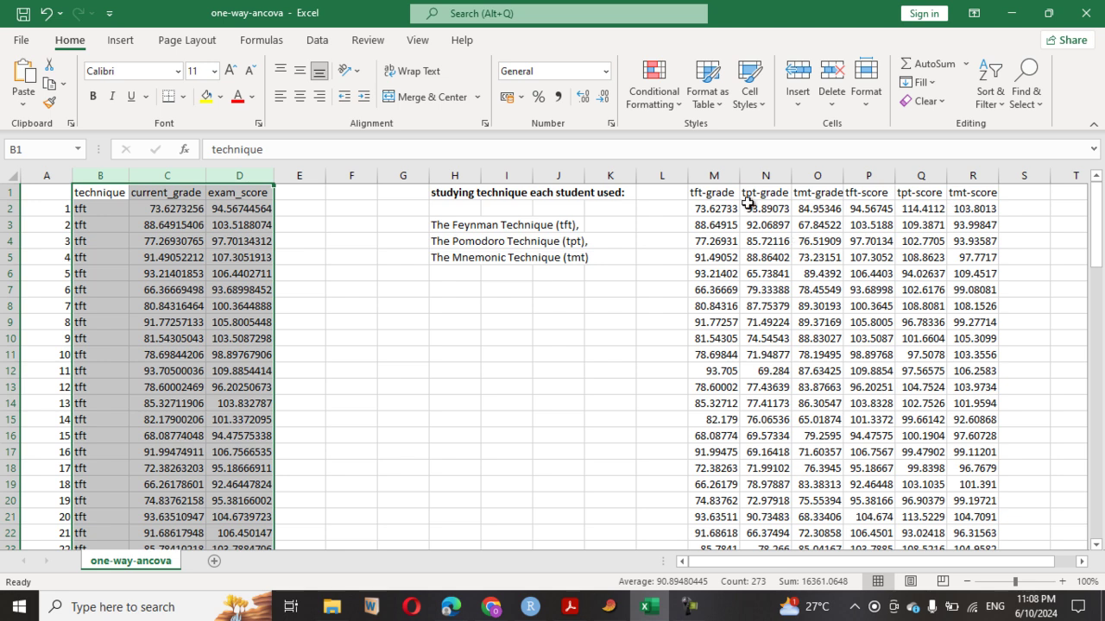
left_click(715, 175)
left_click(861, 174)
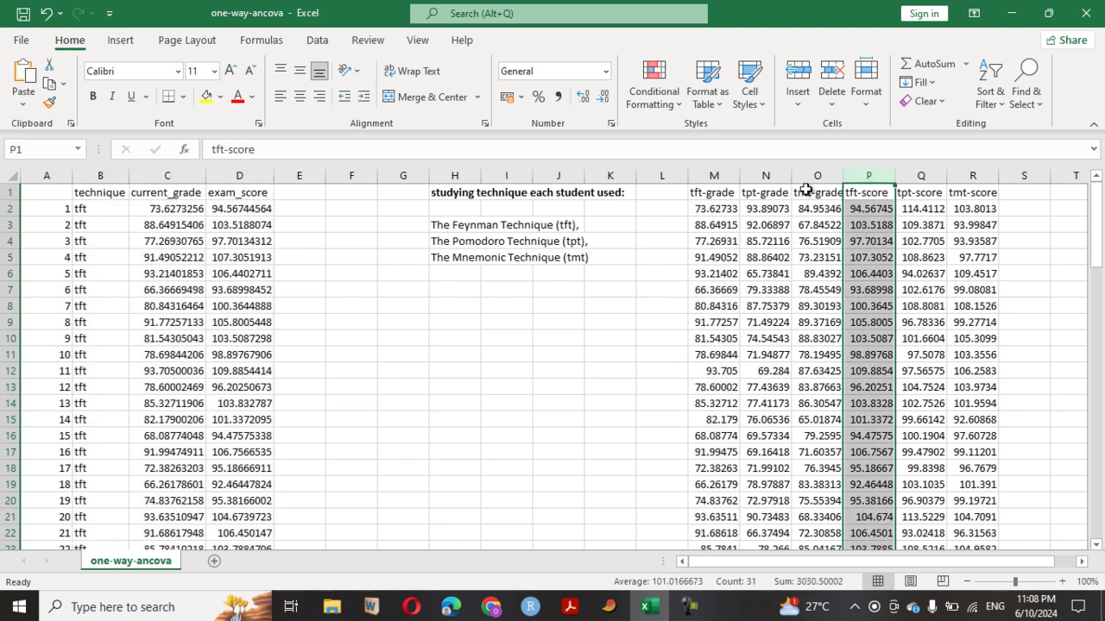
left_click(754, 175)
left_click(934, 175)
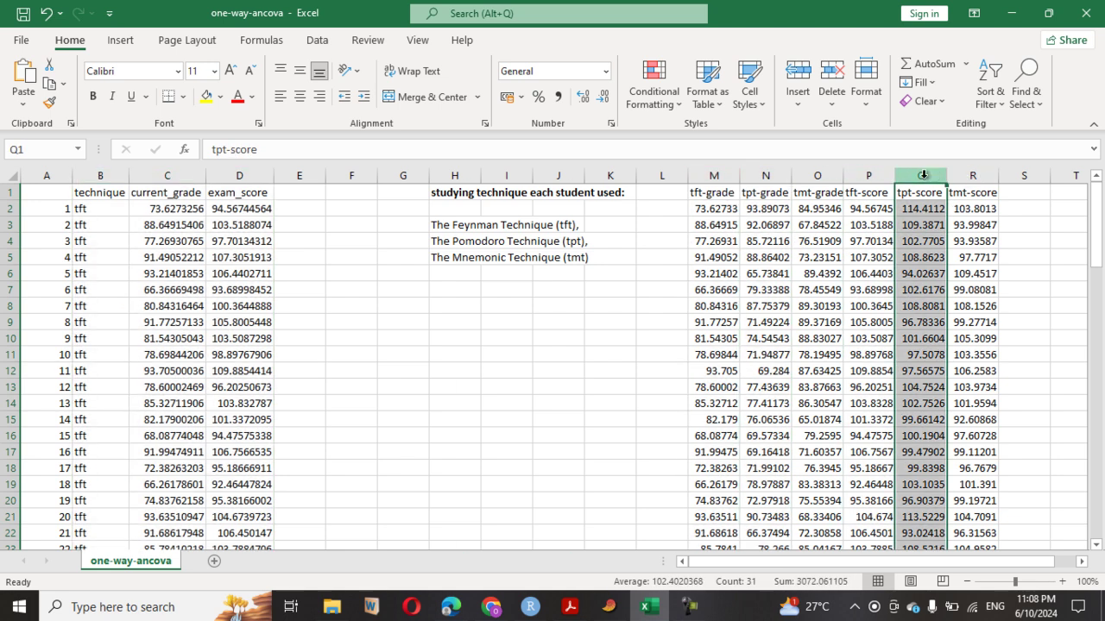
left_click(827, 175)
left_click(967, 176)
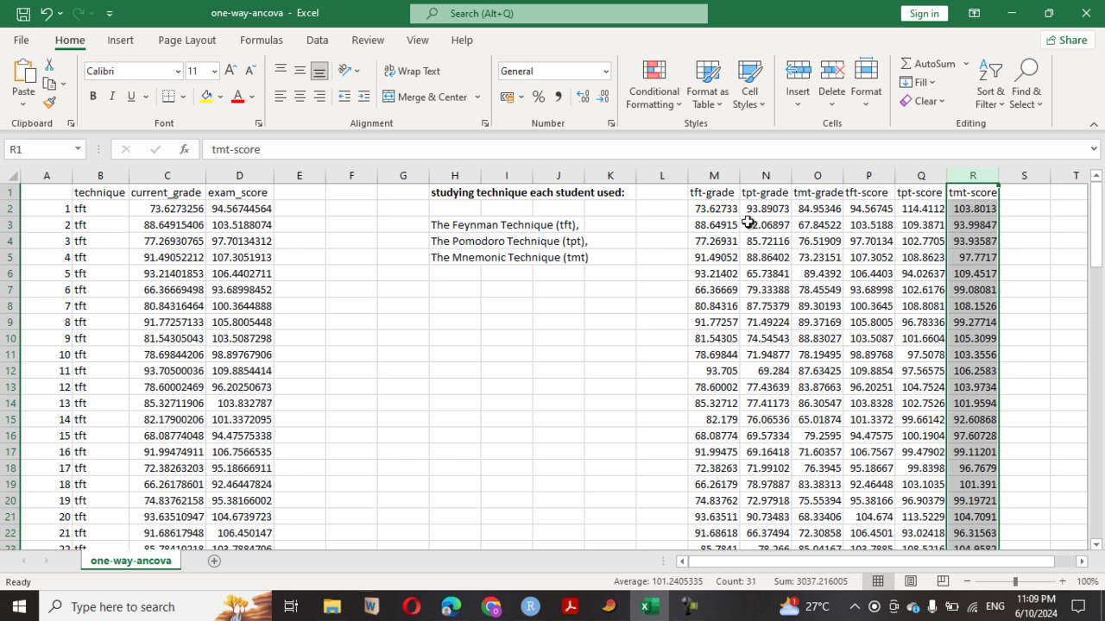
Step: Copy columns M to R, holding the tft, tpt and tmt grades and scores with their headers
left_click_drag(713, 176, 977, 178)
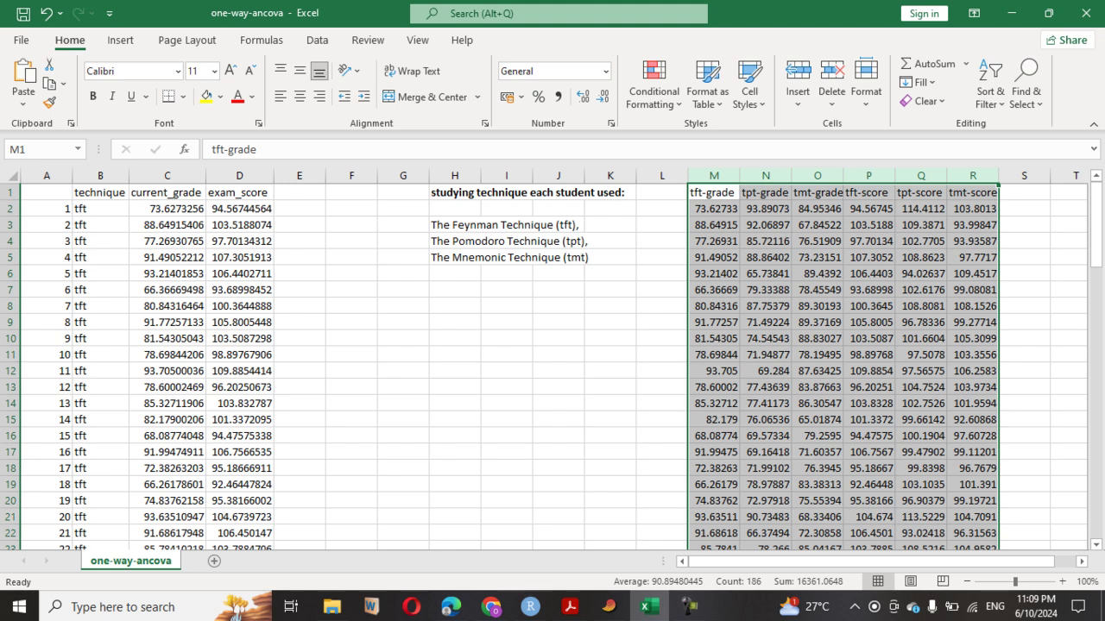
key("ctrl+c")
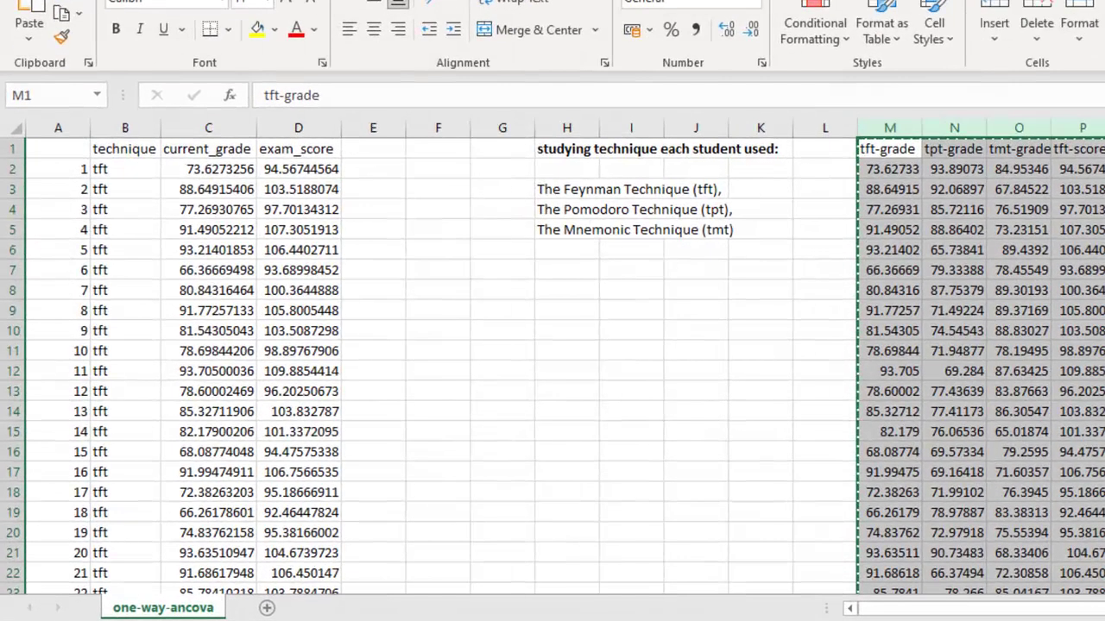
Step: Switch to the empty PAST spreadsheet and show both its row attributes and column attributes
key("alt+Tab")
left_click(193, 87)
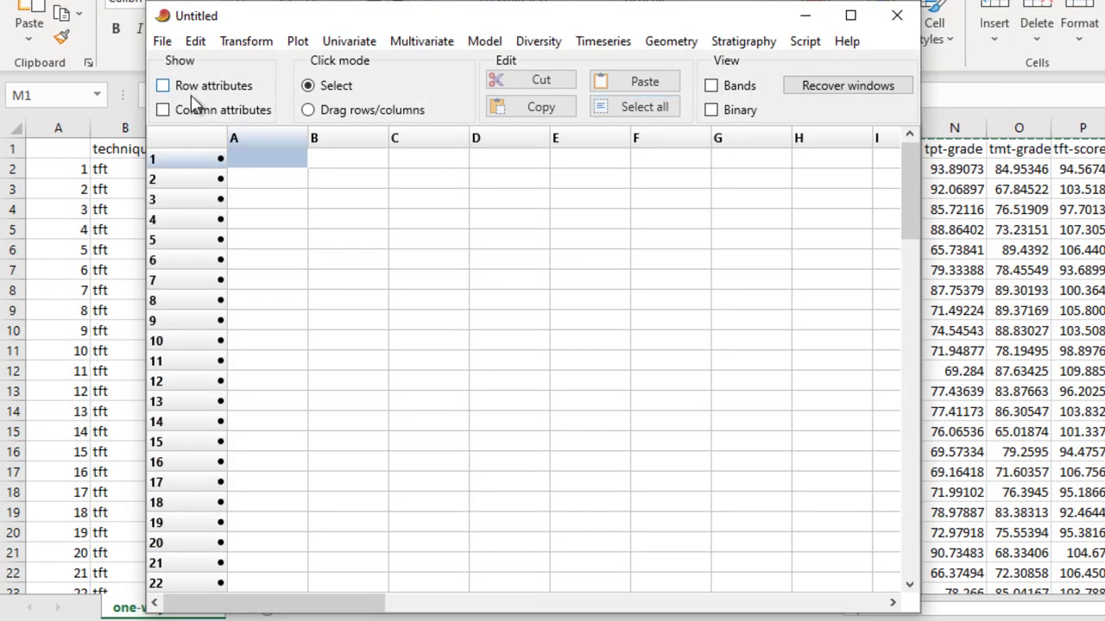
left_click(180, 110)
Step: Paste the copied grade and score data starting at the Name cell of column A, so the headers become column names
left_click(570, 179)
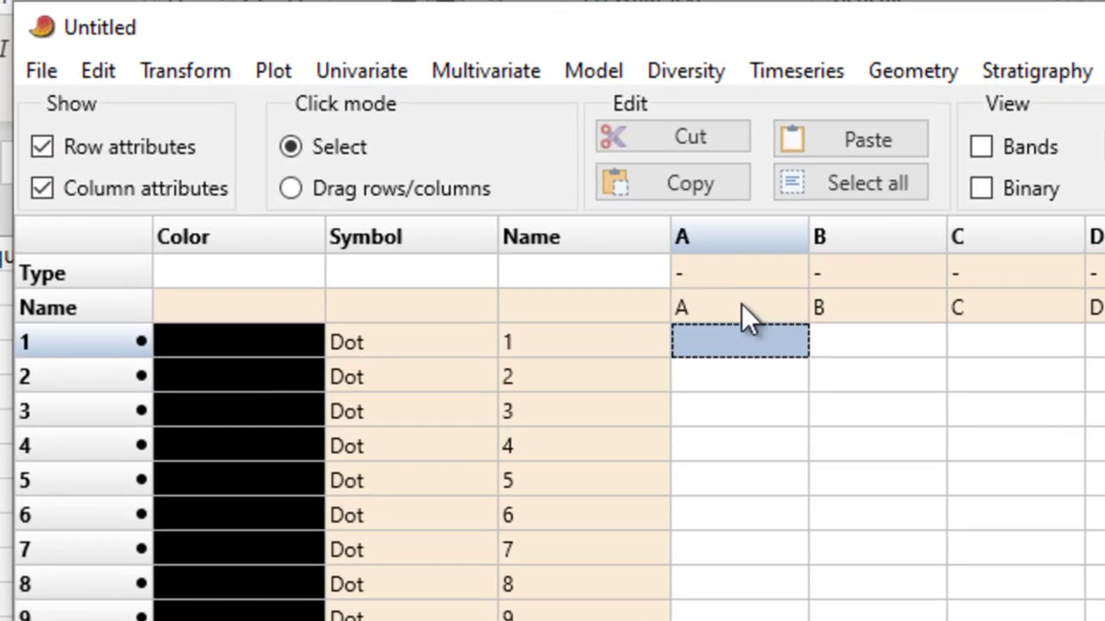
left_click(877, 182)
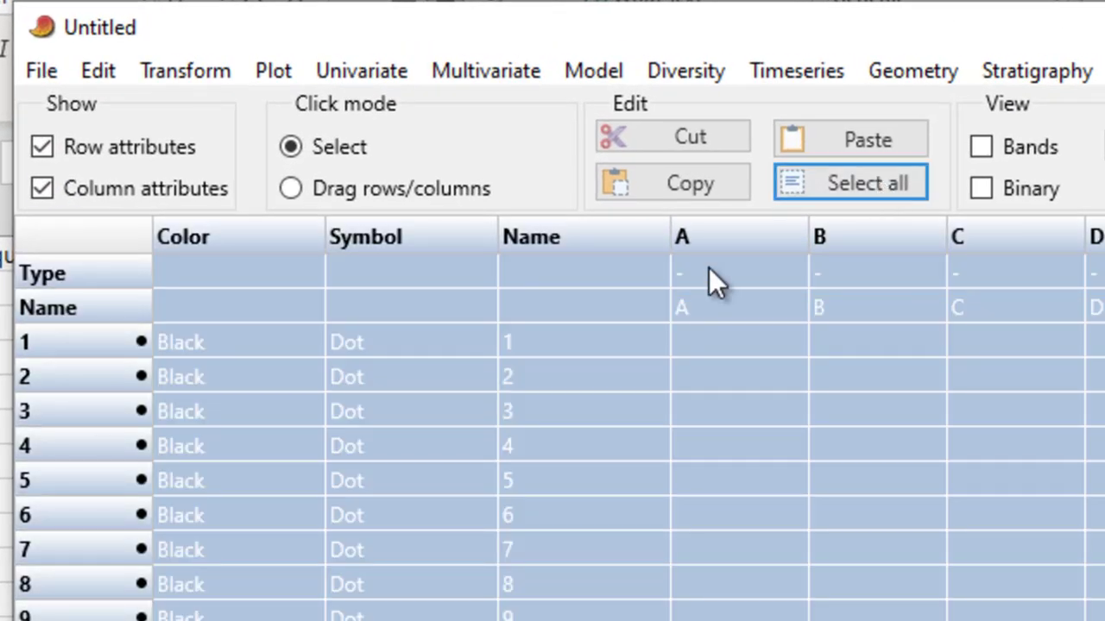
left_click(711, 304)
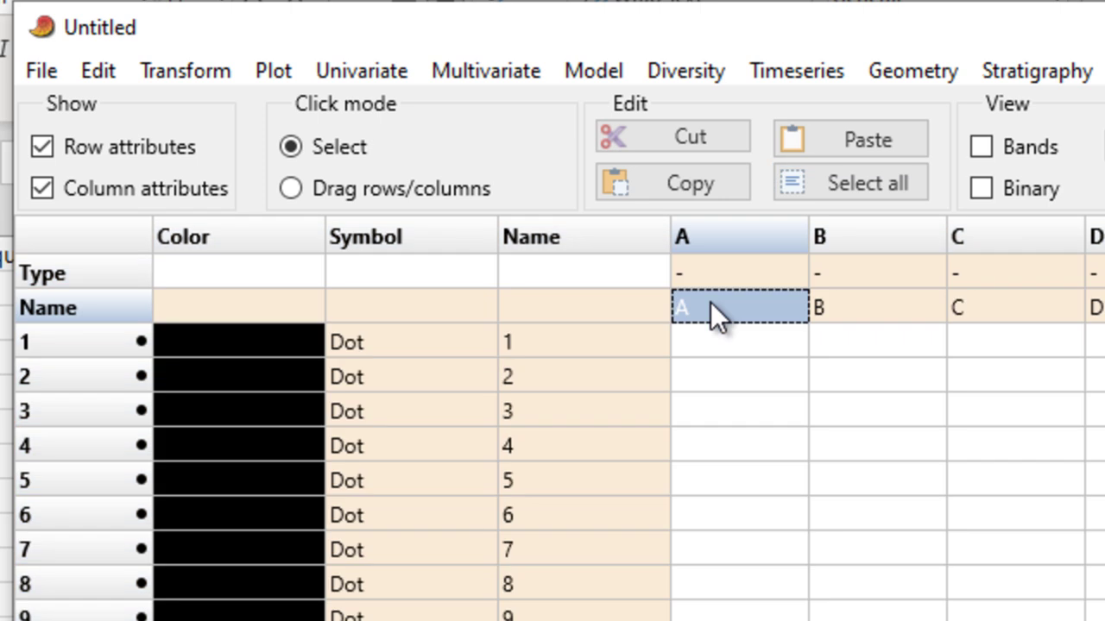
left_click(860, 142)
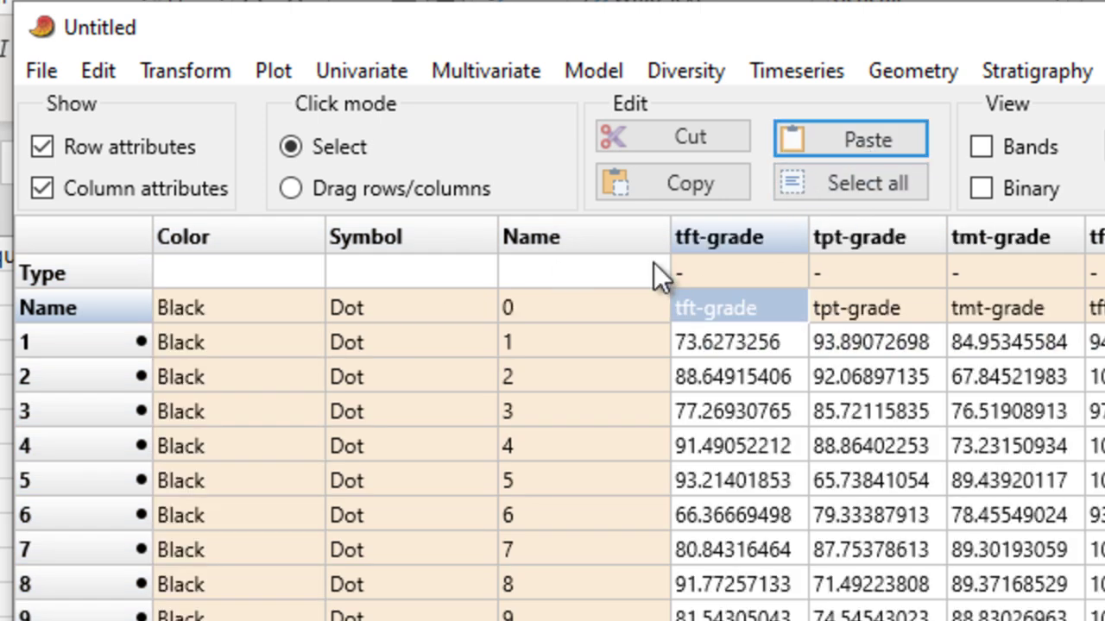
Step: Hide the row and column attributes, and run a One-way ANCOVA on the entire spreadsheet
left_click(117, 159)
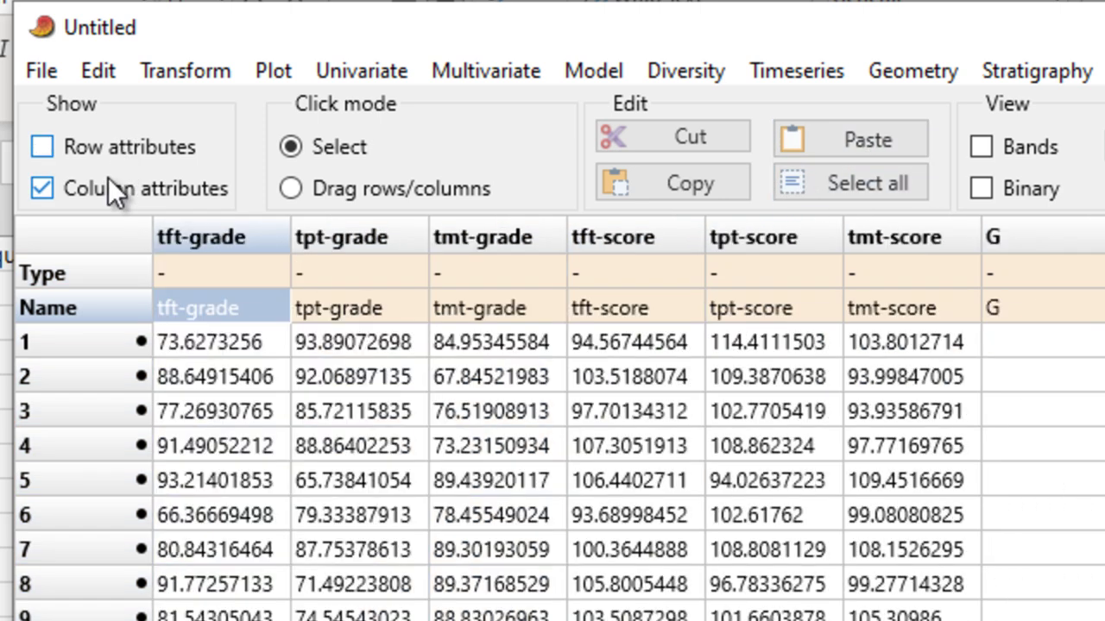
left_click(108, 179)
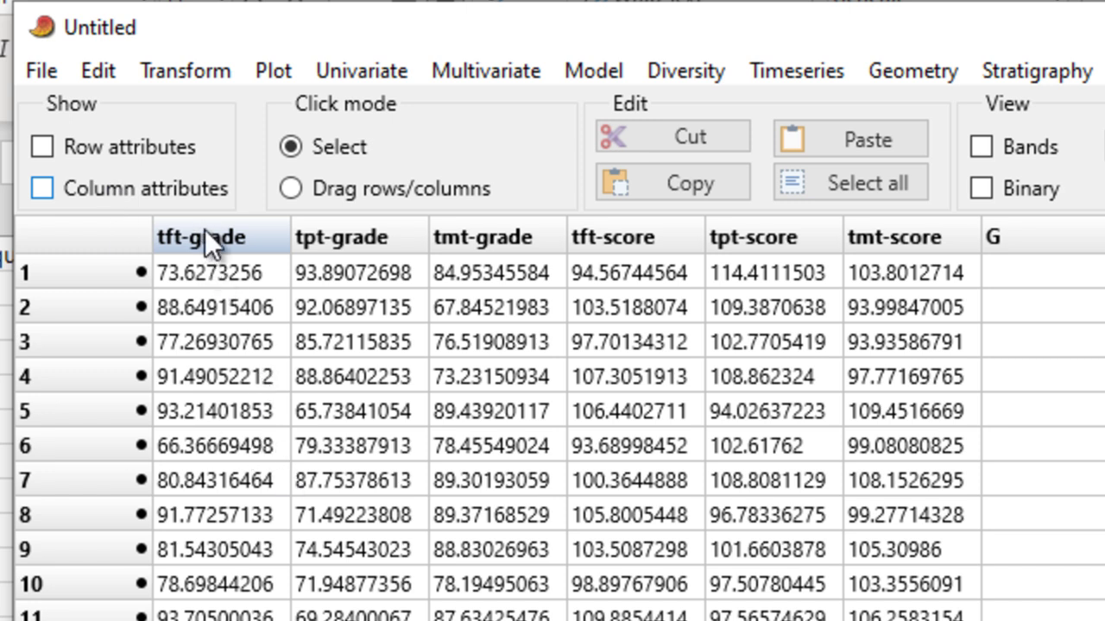
left_click(879, 176)
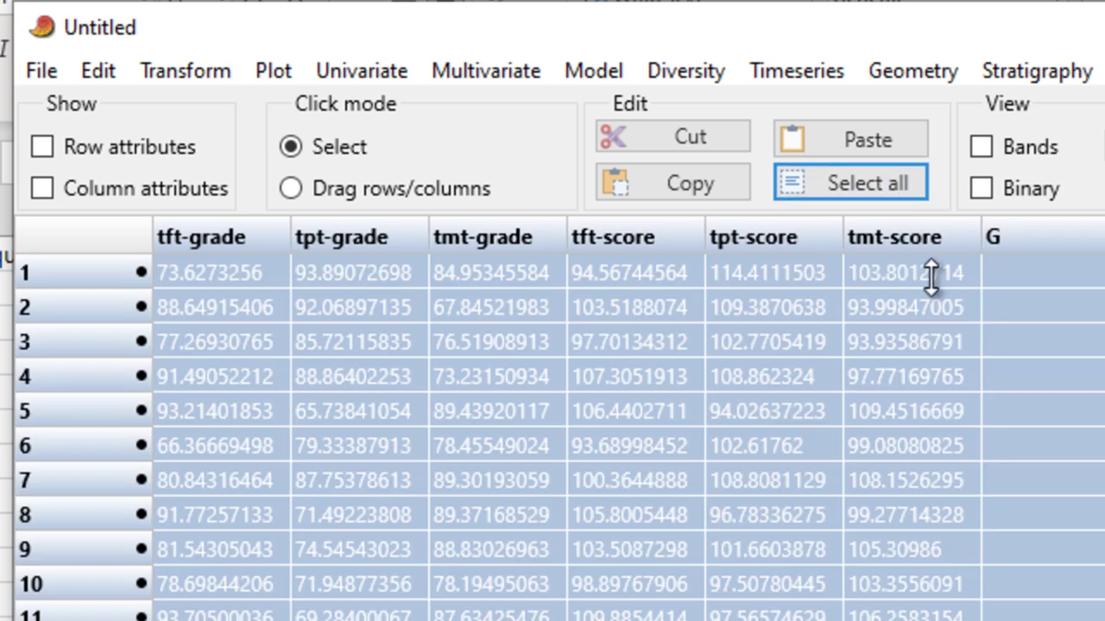
left_click(348, 67)
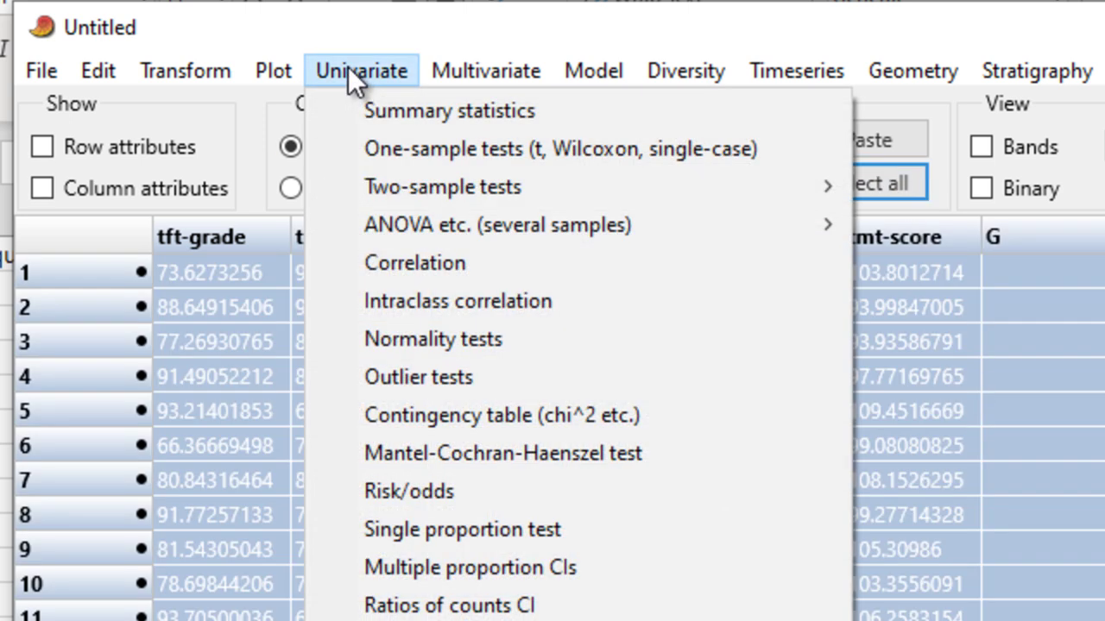
mouse_move(472, 240)
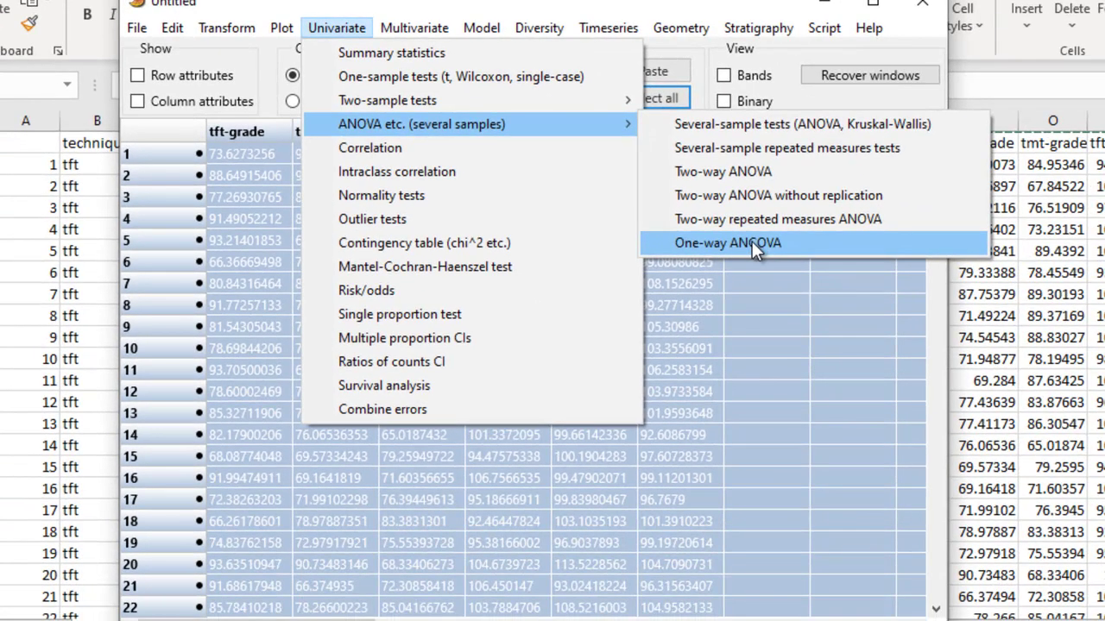
left_click(782, 259)
Step: Move and enlarge the One-way ANCOVA results window, and view its scatter plot with regression lines before returning to the test results
left_click_drag(466, 81, 551, 25)
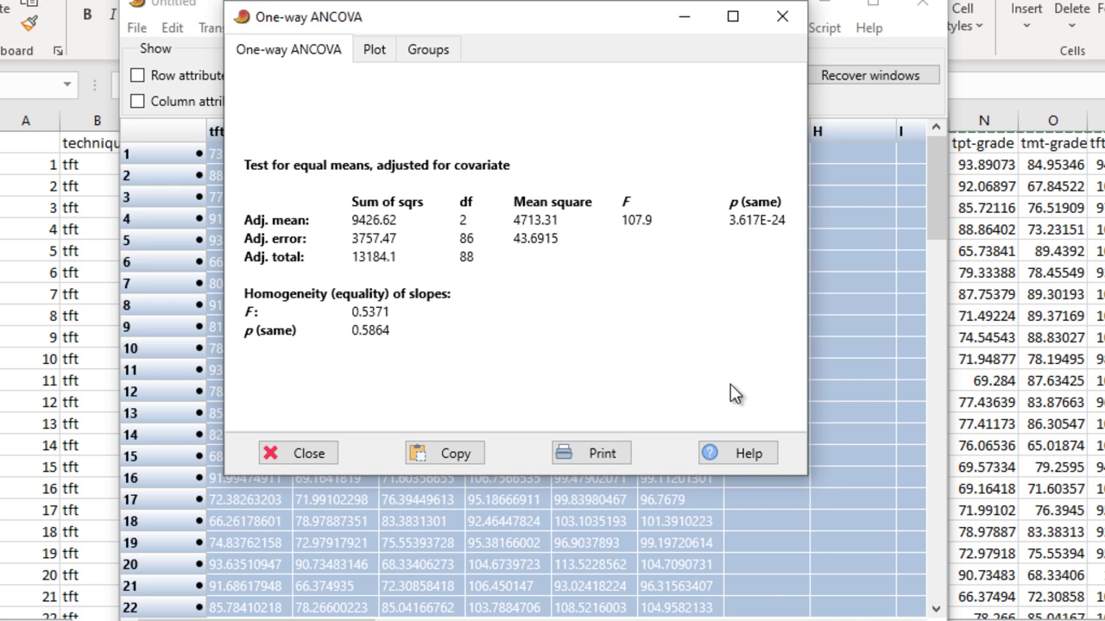
left_click_drag(805, 479, 903, 554)
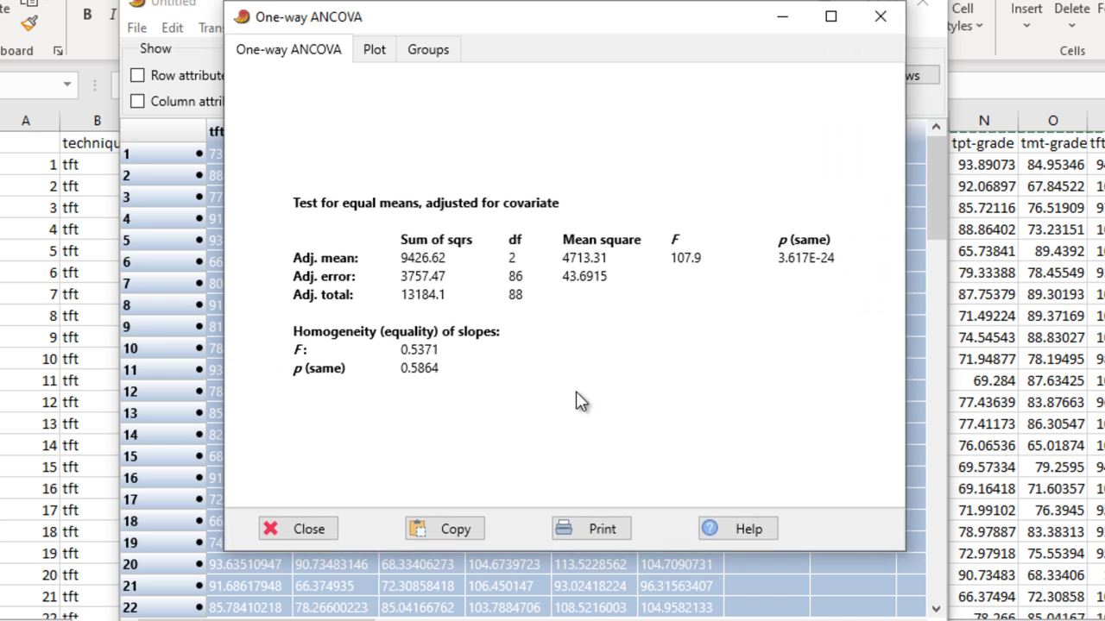
left_click(373, 53)
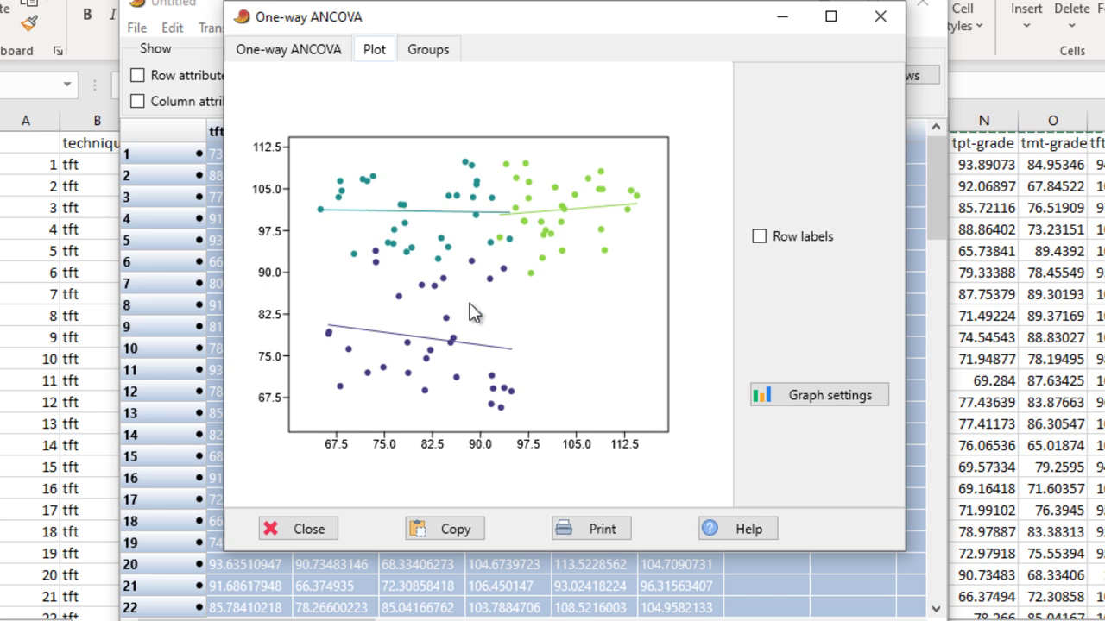
left_click(282, 60)
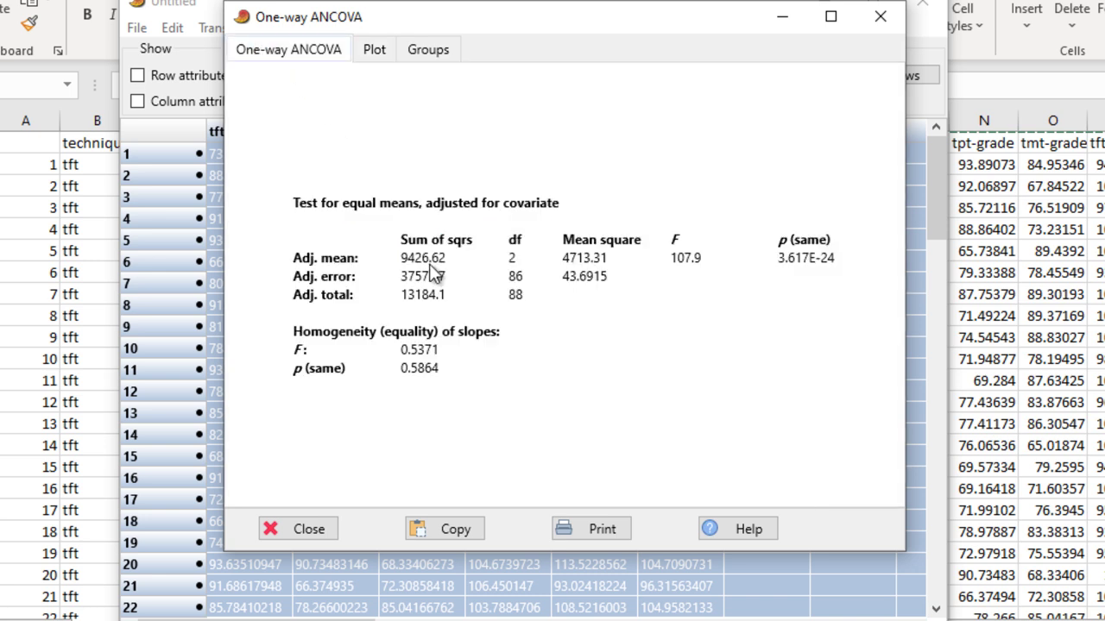